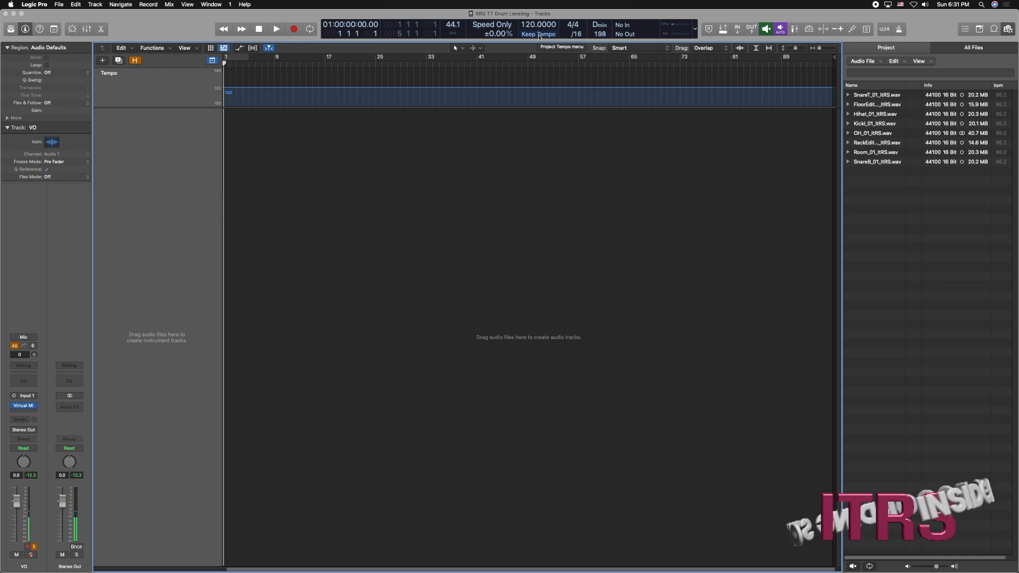
Step: Set the project tempo mode to Adapt and add the kick audio file as a new track starting at bar 5
{"action": "left_click", "coordinate": [539, 36]}
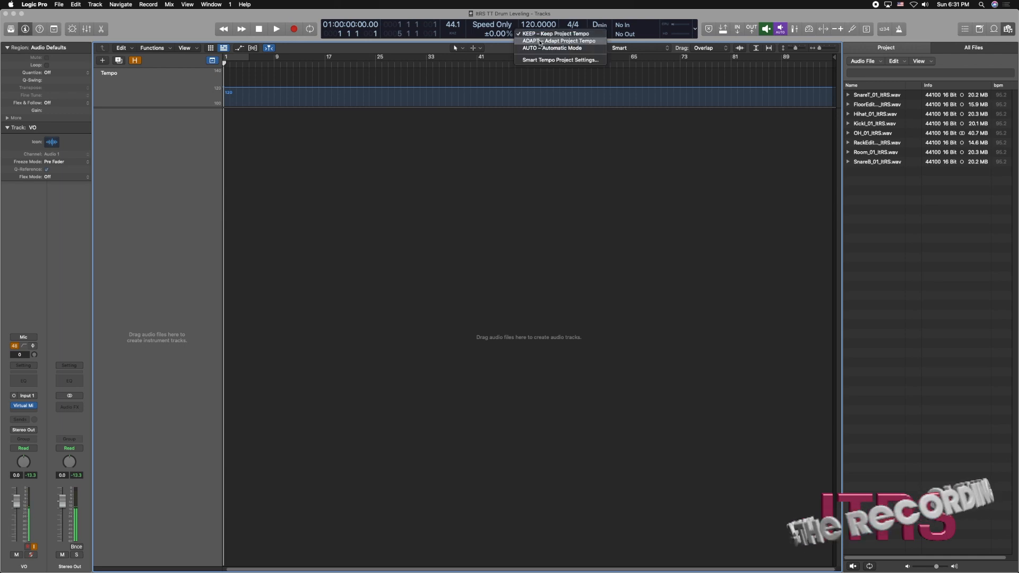
{"action": "left_click", "coordinate": [540, 41]}
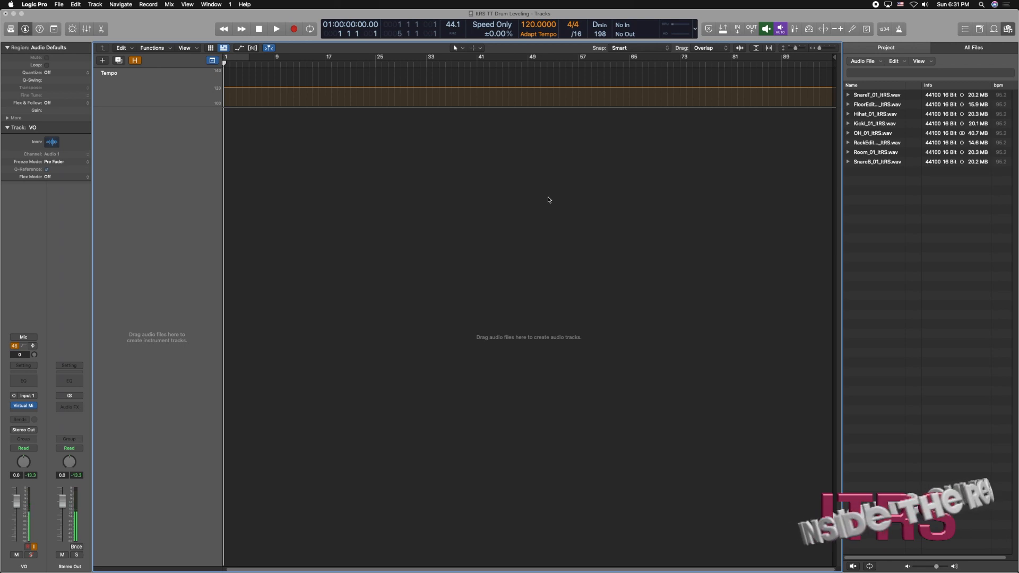
{"action": "left_click", "coordinate": [867, 124]}
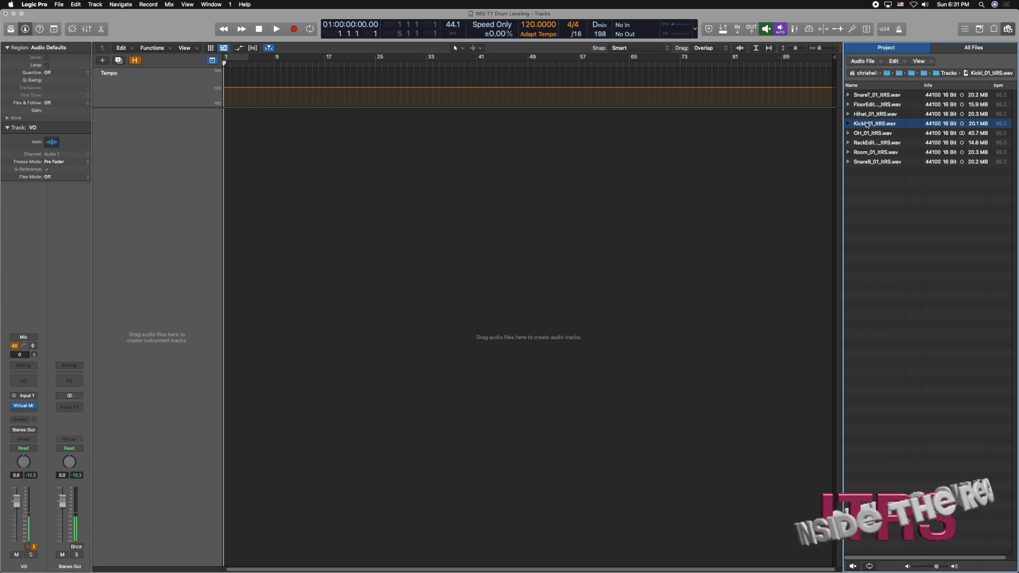
{"action": "left_click_drag", "start_coordinate": [867, 124], "coordinate": [250, 164]}
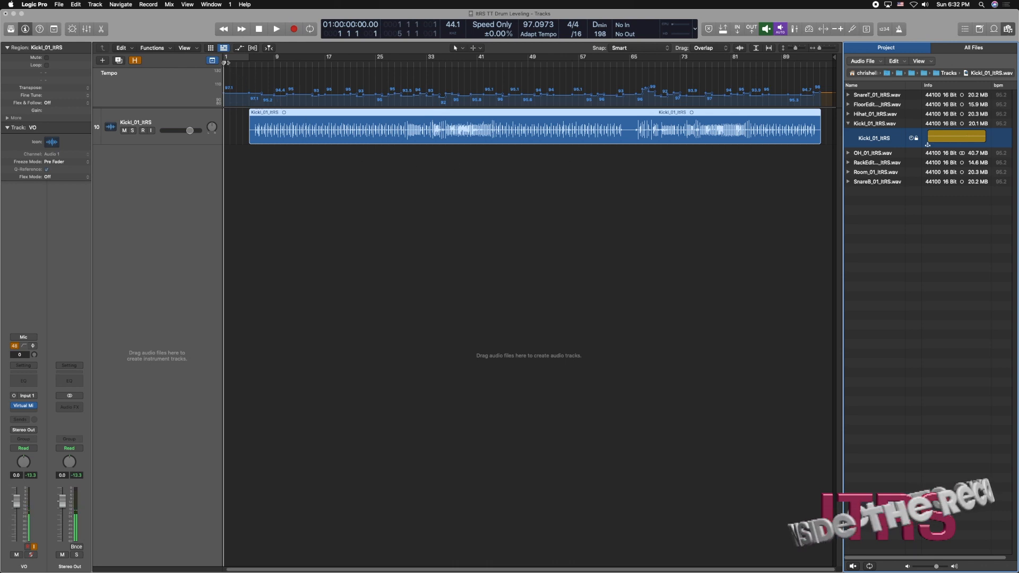
Step: Shift the kick region to start at bar 4 and set the project tempo mode to Keep
{"action": "left_click_drag", "start_coordinate": [226, 63], "coordinate": [258, 64]}
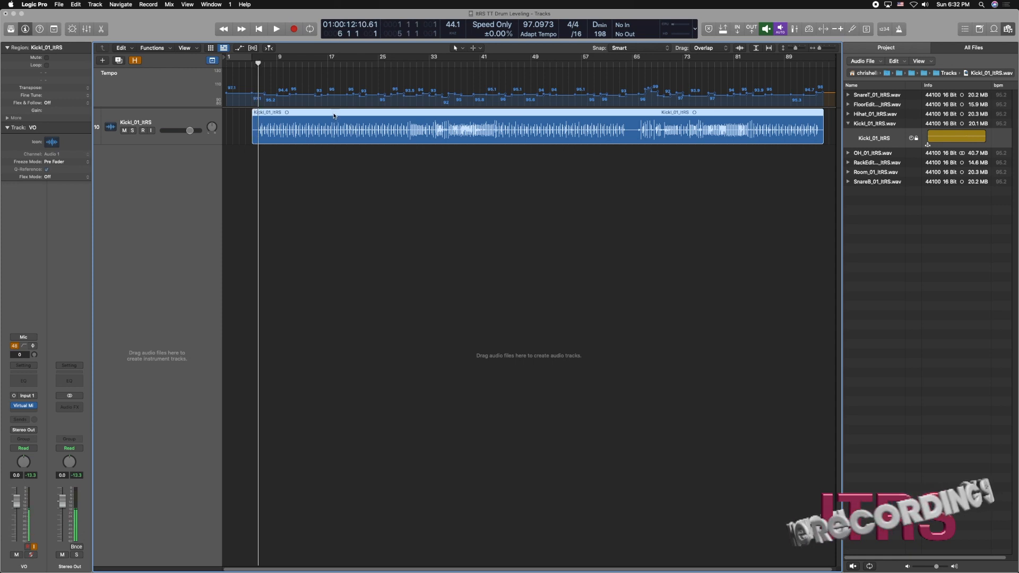
{"action": "left_click_drag", "start_coordinate": [334, 115], "coordinate": [325, 113]}
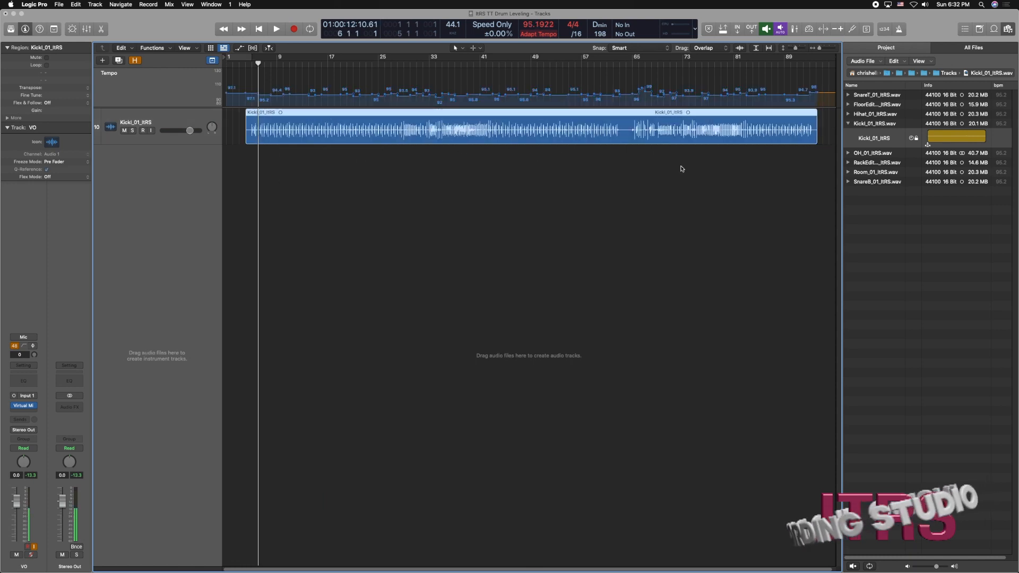
{"action": "left_click", "coordinate": [543, 38]}
{"action": "left_click", "coordinate": [544, 30]}
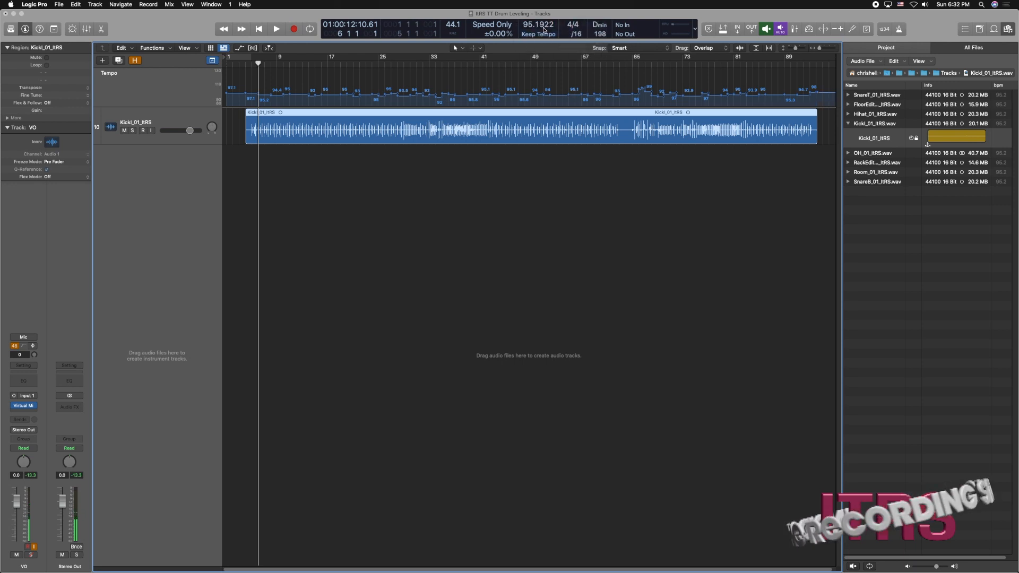
Step: Add the SnareT, SnareB, RackEdit, FloorEdit, Hihat, OH and Room files as separate tracks, aligned with the start of the kick region
{"action": "left_click", "coordinate": [878, 183]}
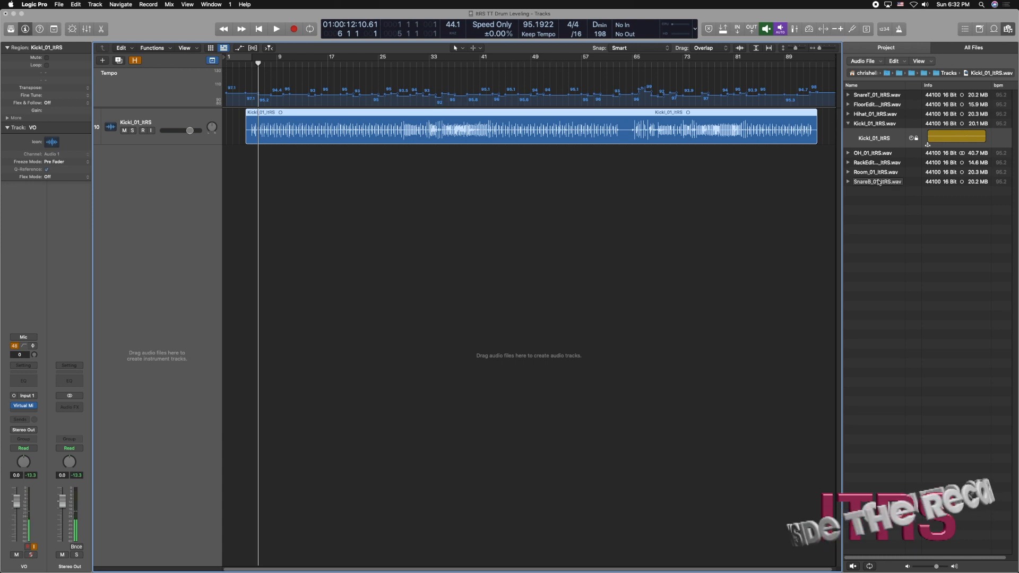
{"action": "left_click_drag", "start_coordinate": [871, 95], "coordinate": [247, 226]}
{"action": "left_click_drag", "start_coordinate": [877, 182], "coordinate": [247, 261]}
{"action": "left_click_drag", "start_coordinate": [877, 124], "coordinate": [246, 299]}
{"action": "left_click_drag", "start_coordinate": [875, 154], "coordinate": [246, 315]}
{"action": "left_click_drag", "start_coordinate": [872, 212], "coordinate": [246, 349]}
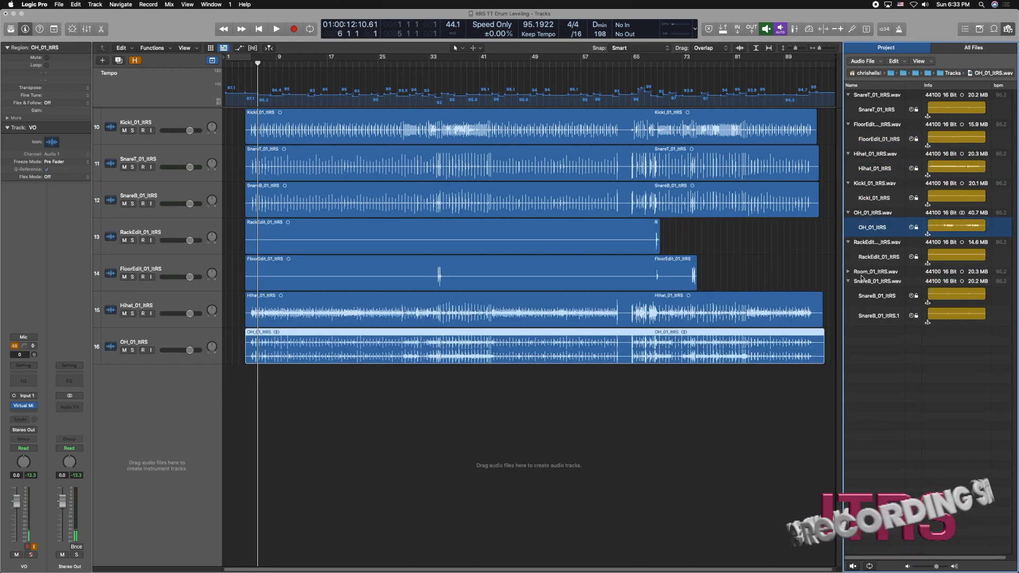
{"action": "left_click_drag", "start_coordinate": [874, 272], "coordinate": [248, 388]}
{"action": "left_click", "coordinate": [387, 452]}
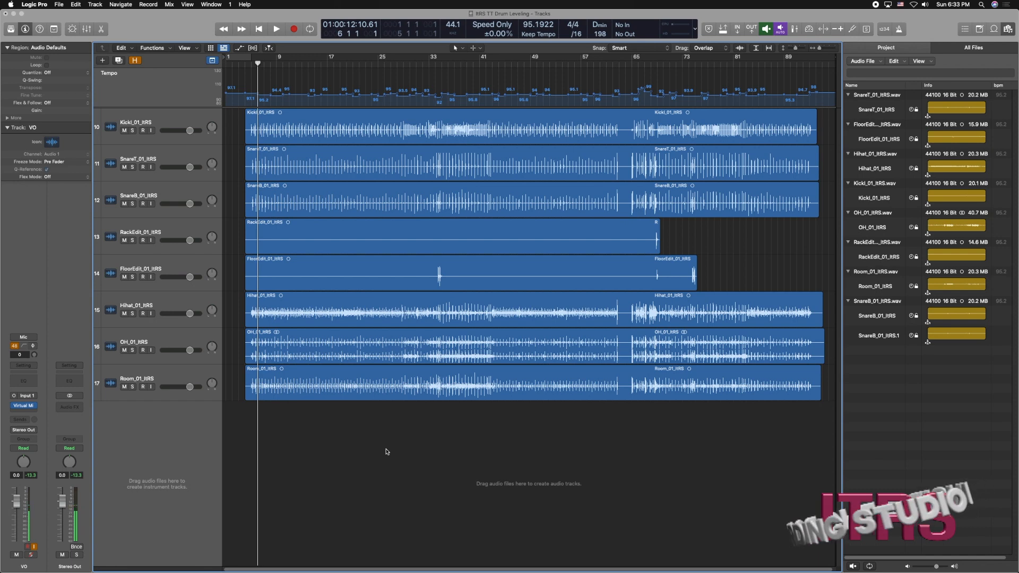
Step: Color all eight drum regions gold
{"action": "left_click", "coordinate": [179, 377]}
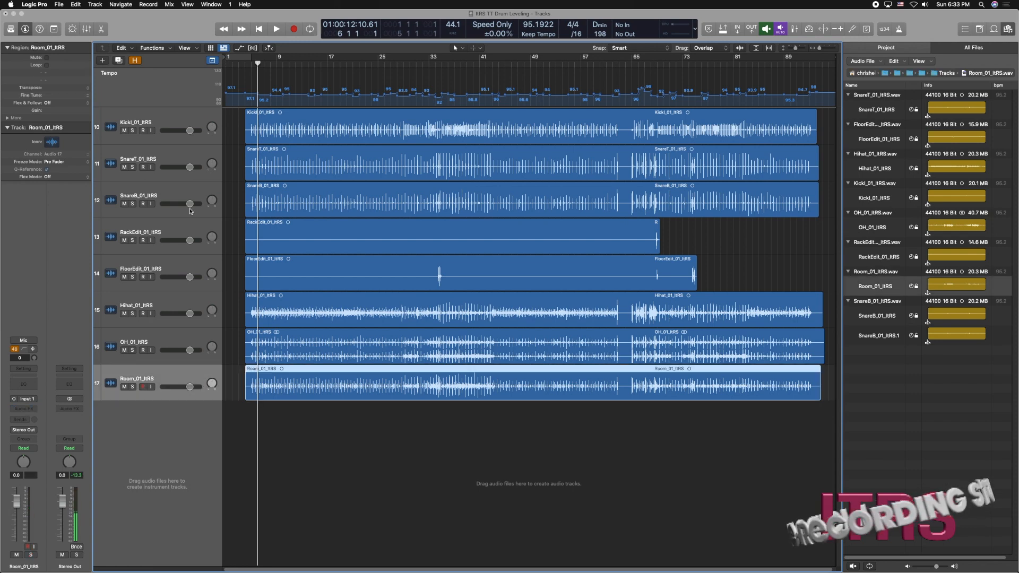
{"action": "key", "text": "super+a"}
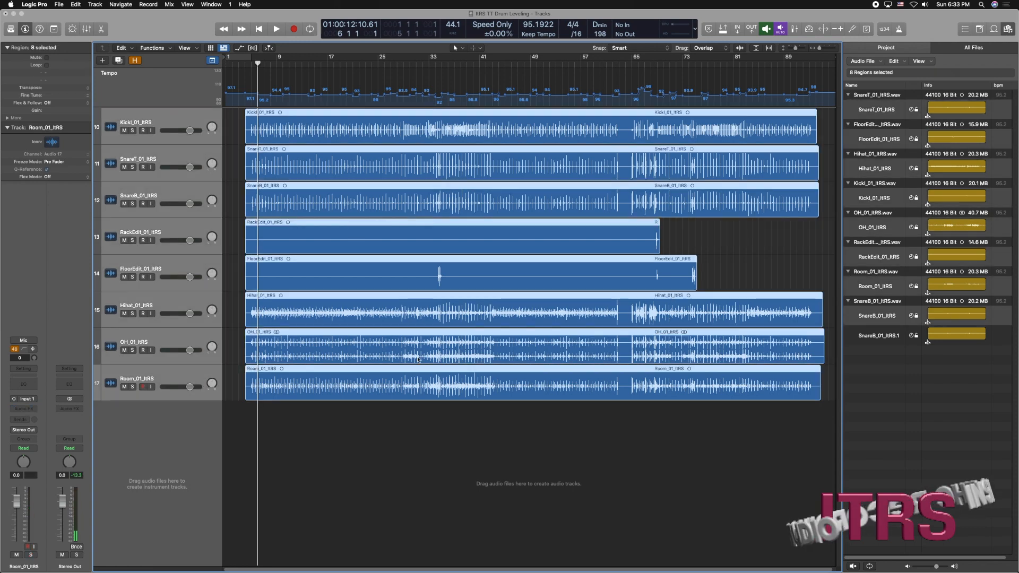
{"action": "key", "text": "alt+c"}
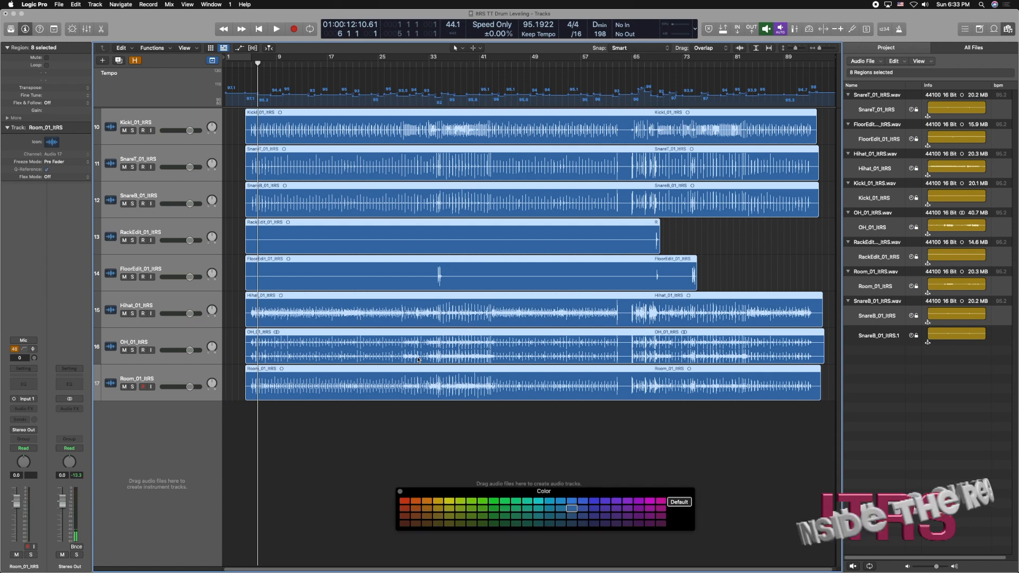
{"action": "left_click", "coordinate": [440, 511]}
{"action": "left_click", "coordinate": [400, 491]}
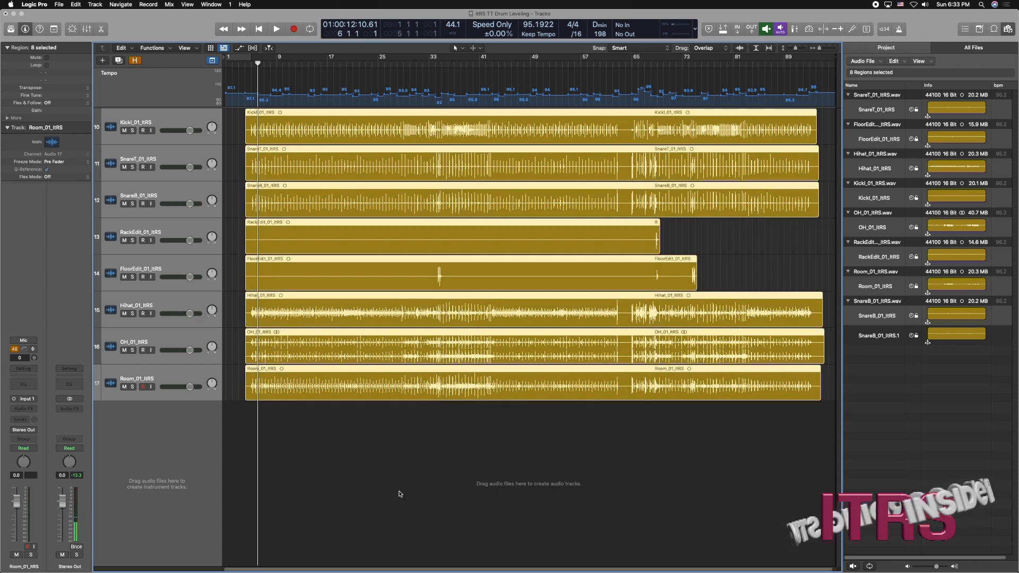
{"action": "left_click", "coordinate": [400, 451]}
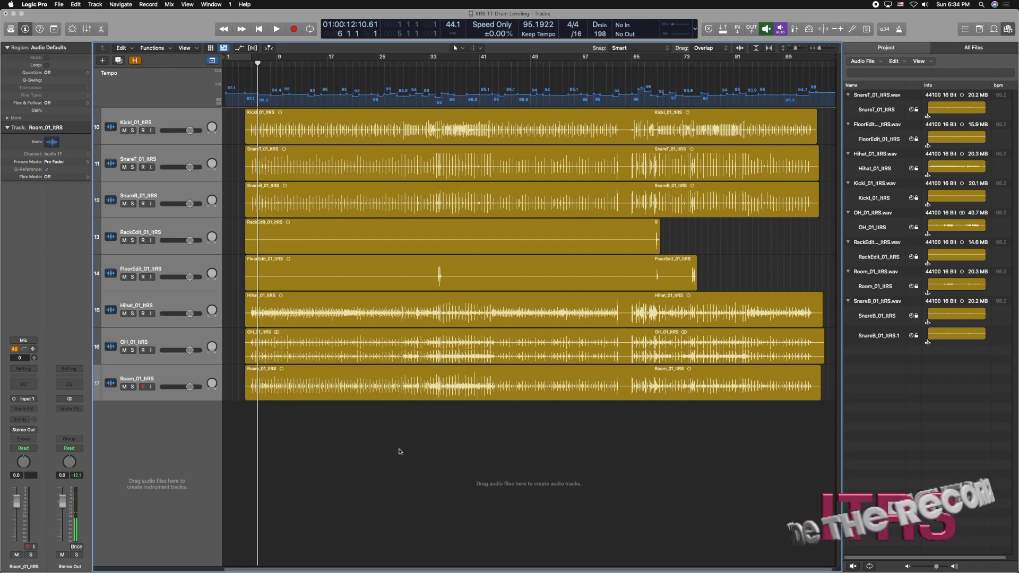
Step: Play the drums from bar 4 with the Mixer showing to check the channel and Stereo Out peak levels
{"action": "key", "text": "comma"}
{"action": "key", "text": "comma"}
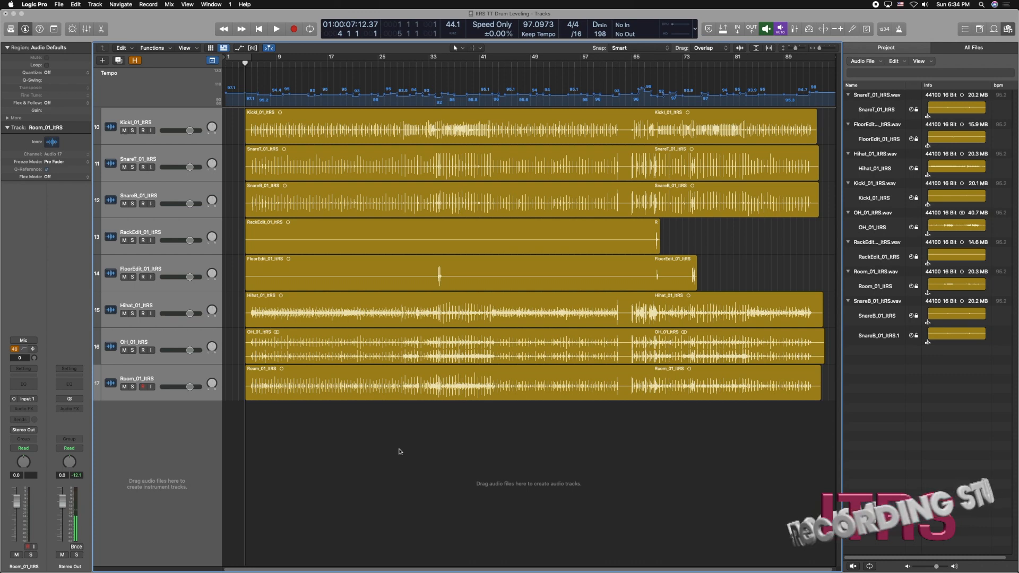
{"action": "key", "text": "x"}
{"action": "key", "text": "space"}
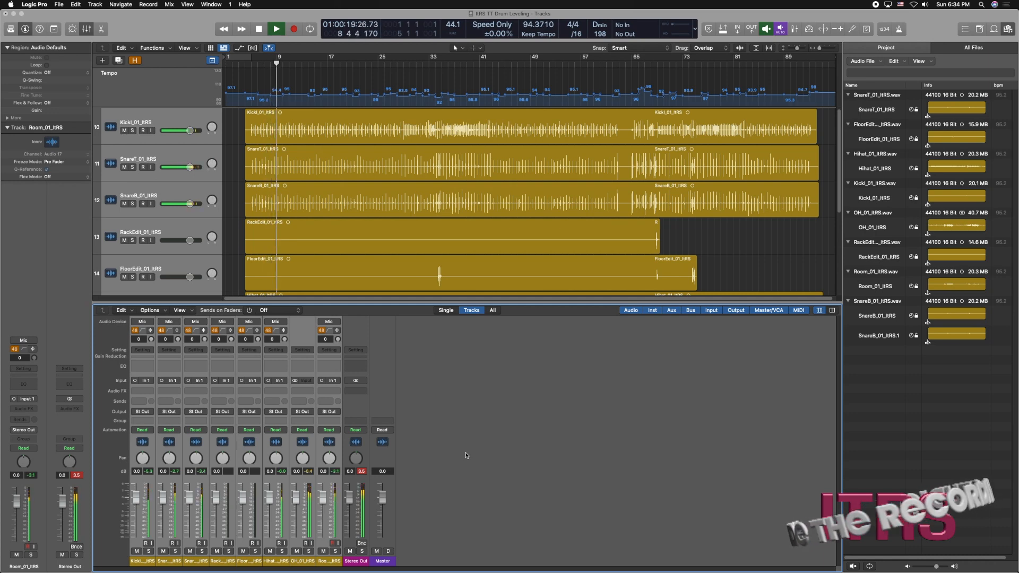
{"action": "key", "text": "space"}
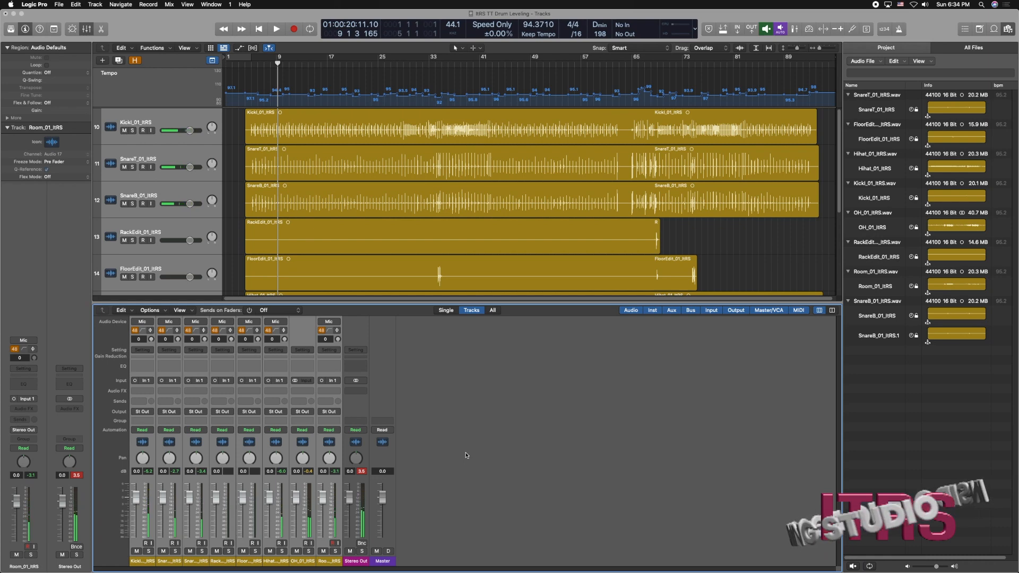
{"action": "key", "text": "x"}
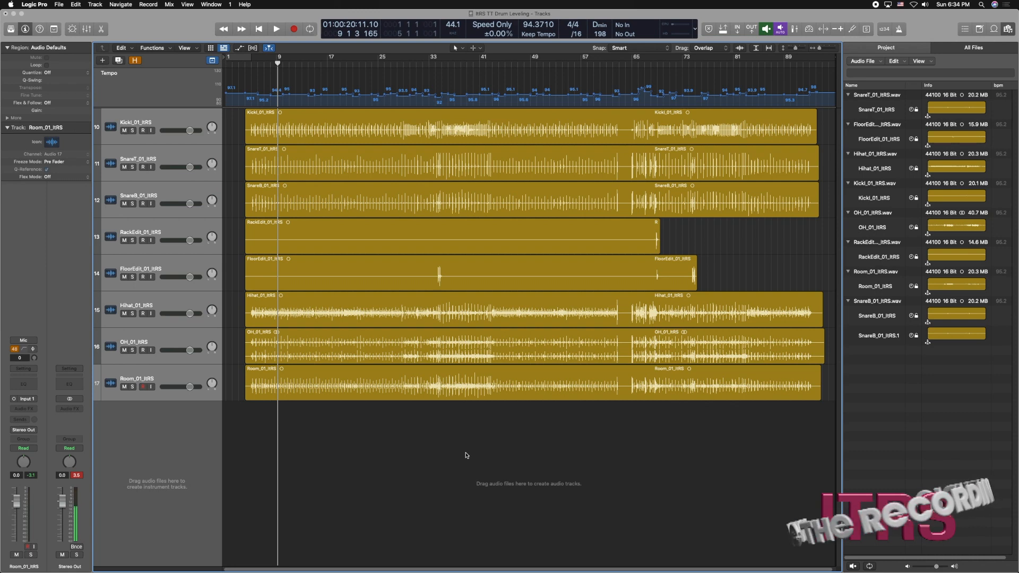
Step: Try all drum track faders at -11.0 dB during playback in the Mixer, and reset them to 0.0 dB
{"action": "key", "text": "x"}
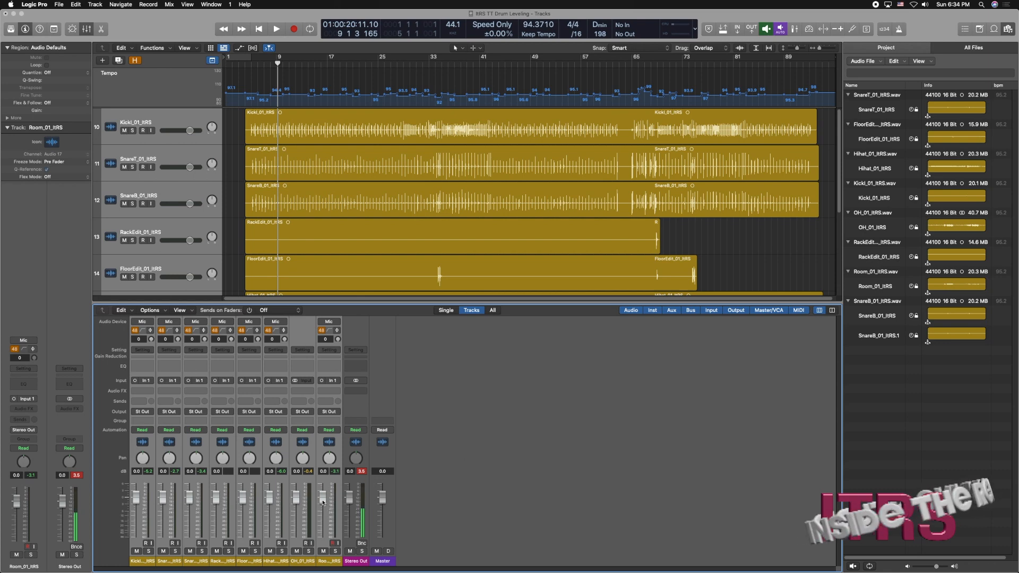
{"action": "left_click_drag", "start_coordinate": [322, 503], "coordinate": [324, 538]}
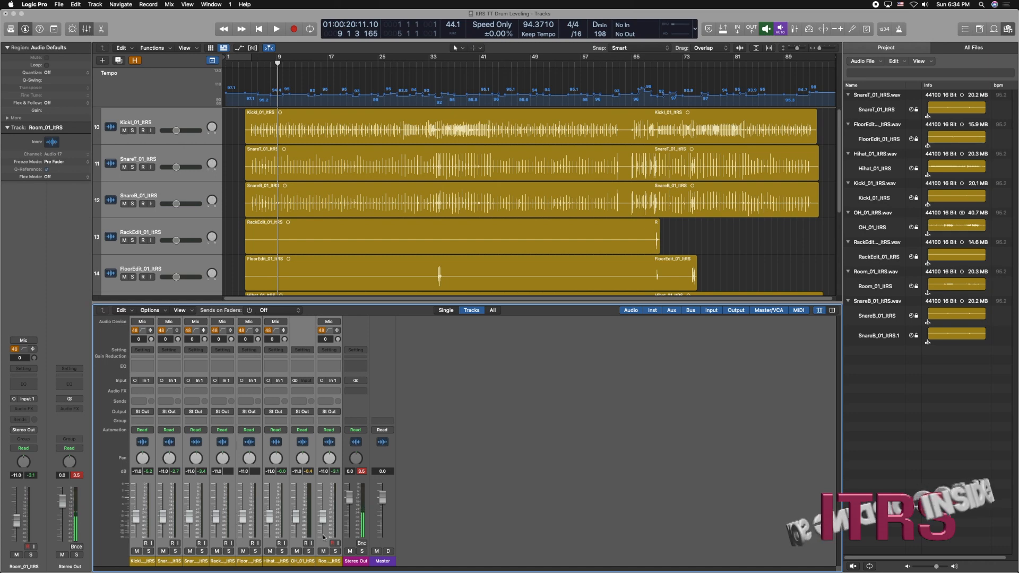
{"action": "key", "text": "space"}
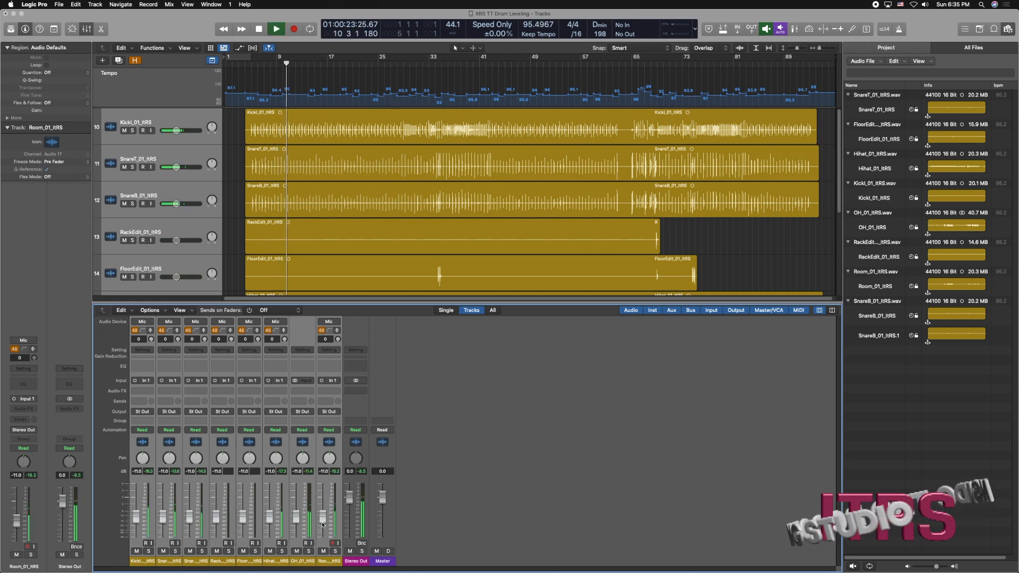
{"action": "key", "text": "space"}
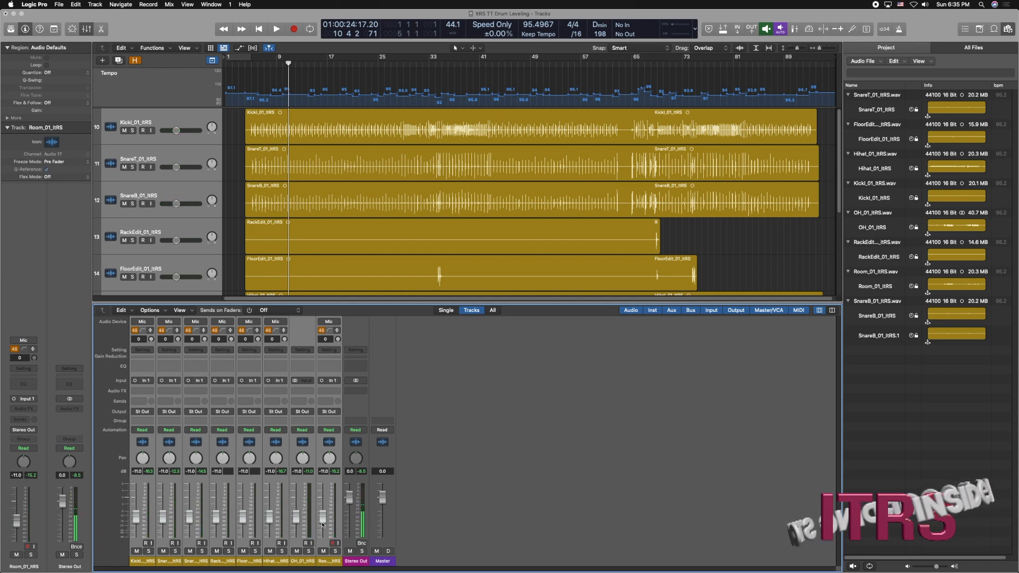
{"action": "left_click", "coordinate": [323, 521], "text": "alt"}
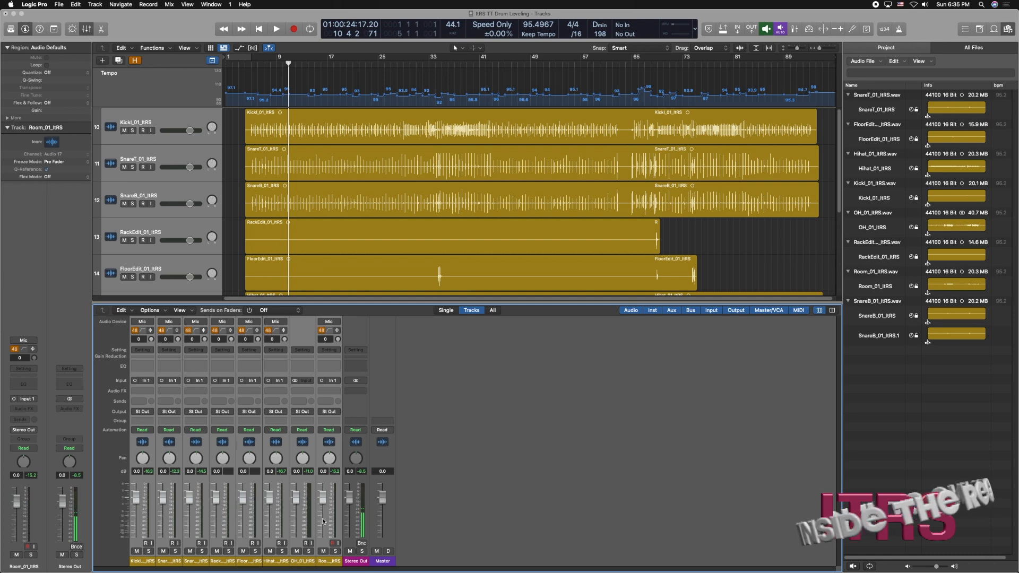
{"action": "key", "text": "x"}
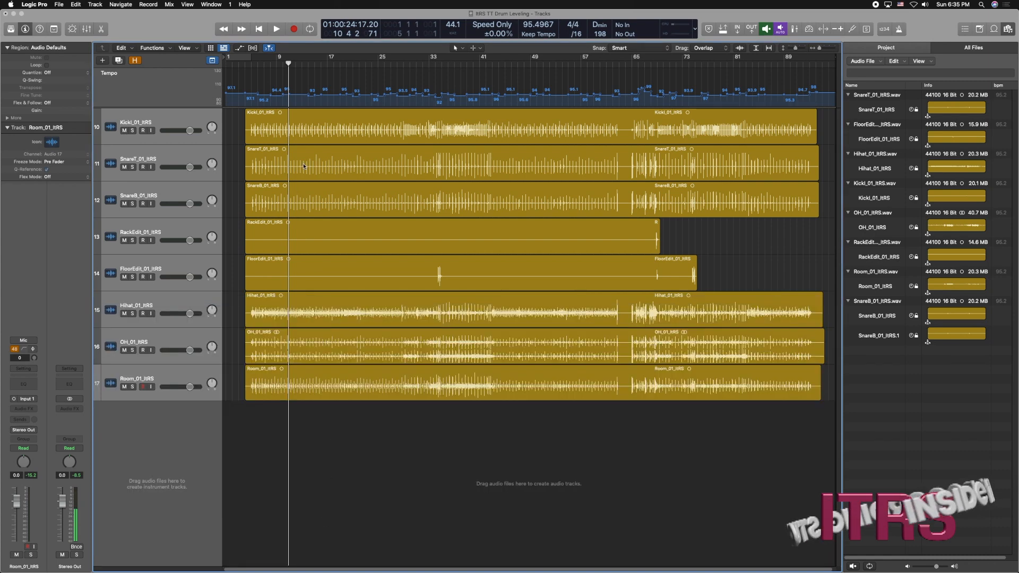
Step: Normalize the gain of all eight drum regions by individual tracks, using the Peak algorithm and a target level of -18.0 dB
{"action": "left_click", "coordinate": [305, 136]}
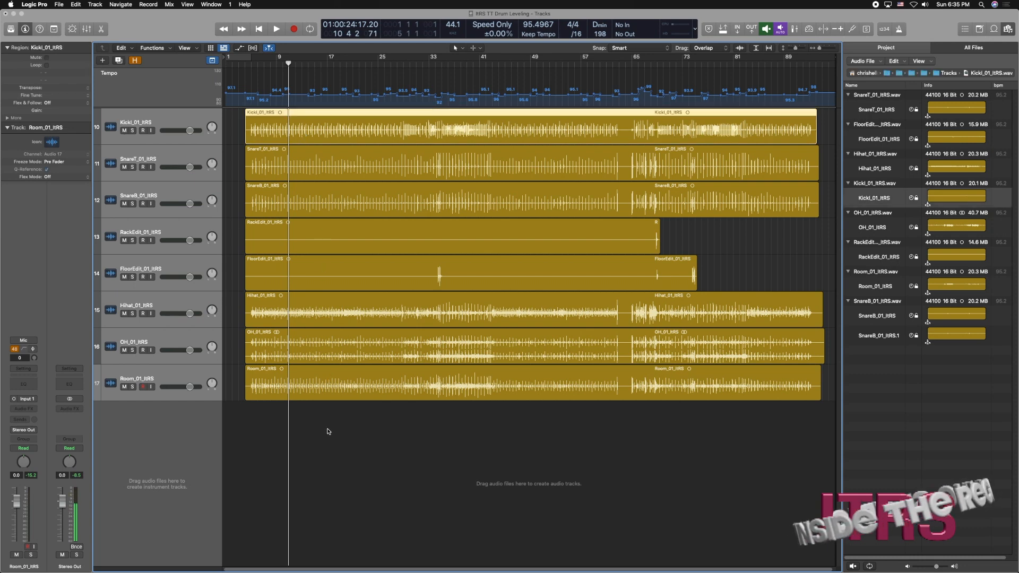
{"action": "left_click_drag", "start_coordinate": [329, 432], "coordinate": [380, 132]}
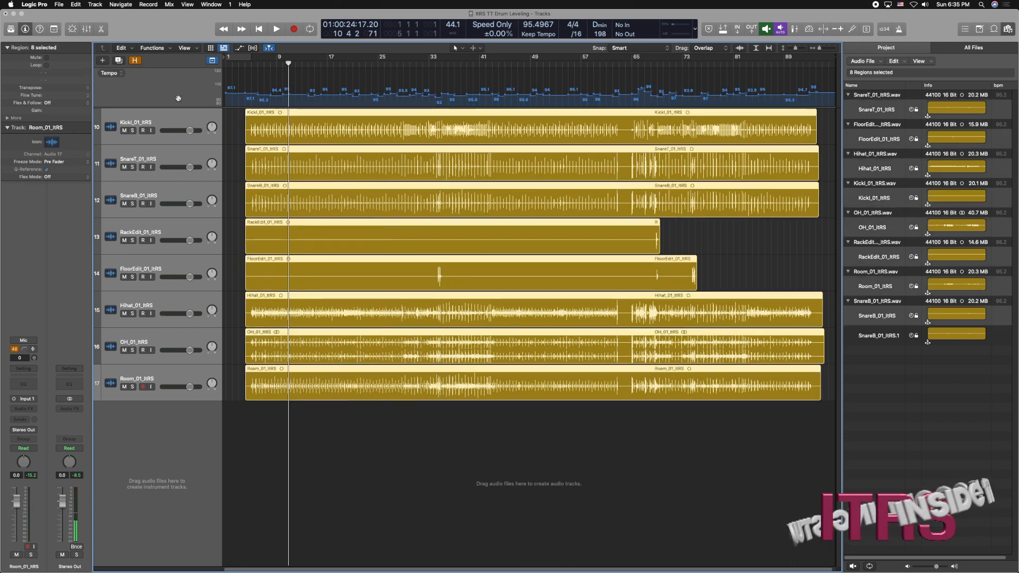
{"action": "left_click", "coordinate": [169, 48]}
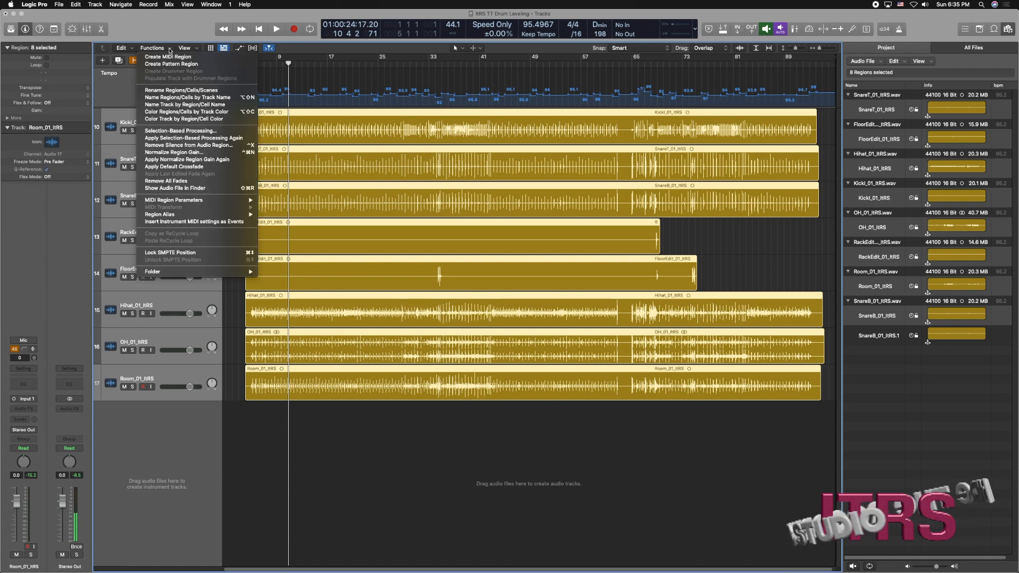
{"action": "left_click", "coordinate": [196, 153]}
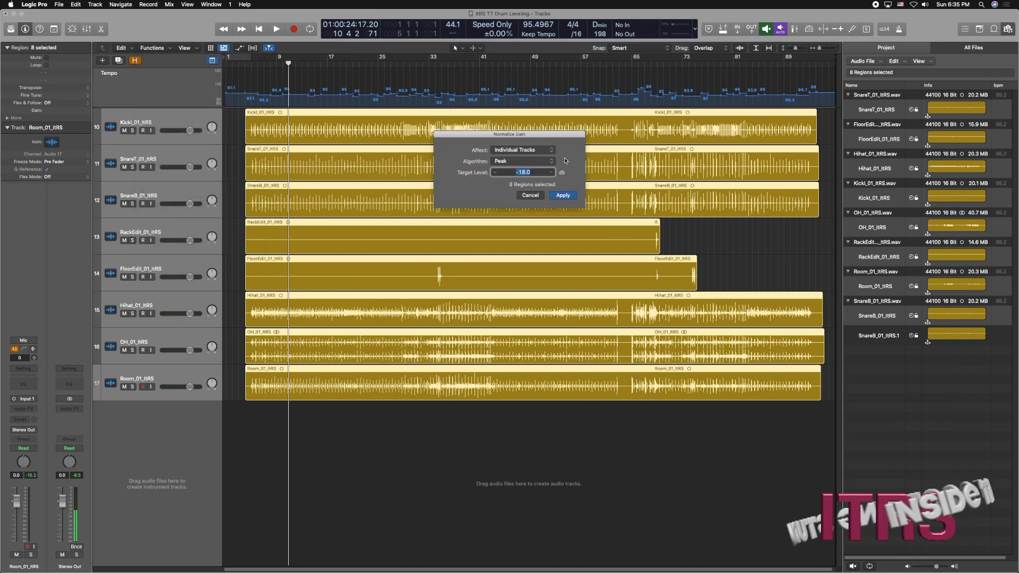
{"action": "left_click", "coordinate": [550, 151]}
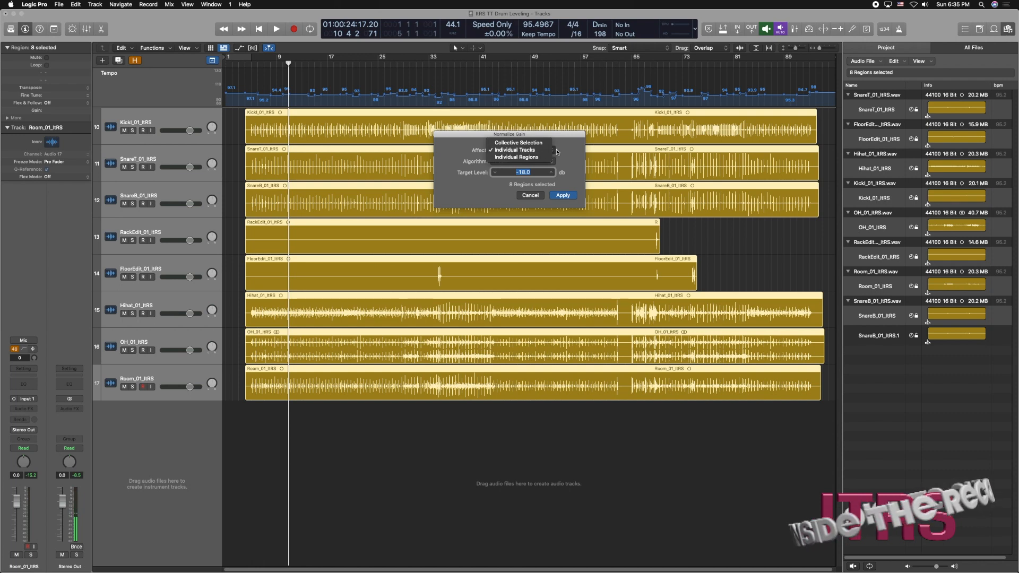
{"action": "left_click", "coordinate": [557, 152]}
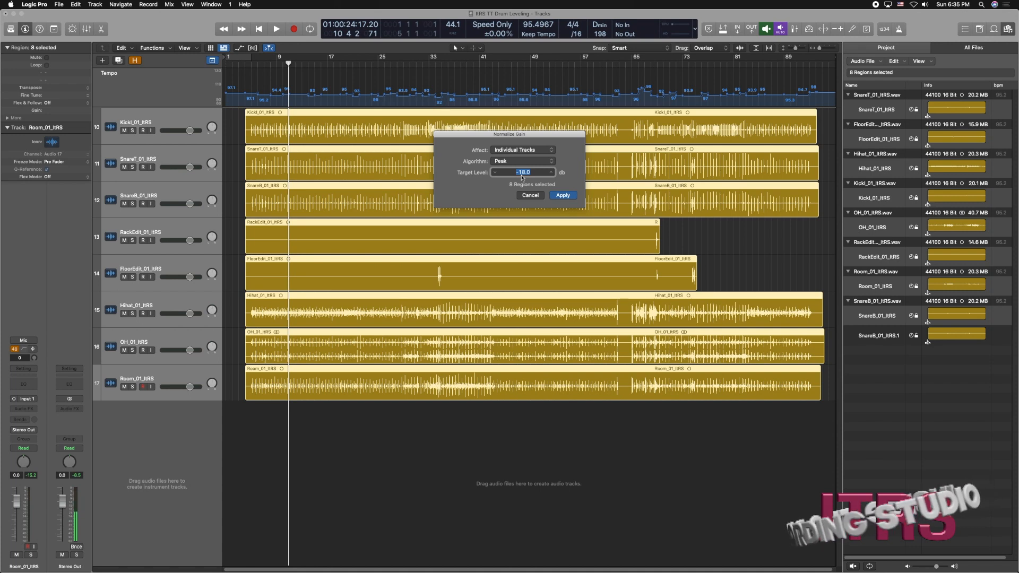
{"action": "left_click", "coordinate": [564, 196]}
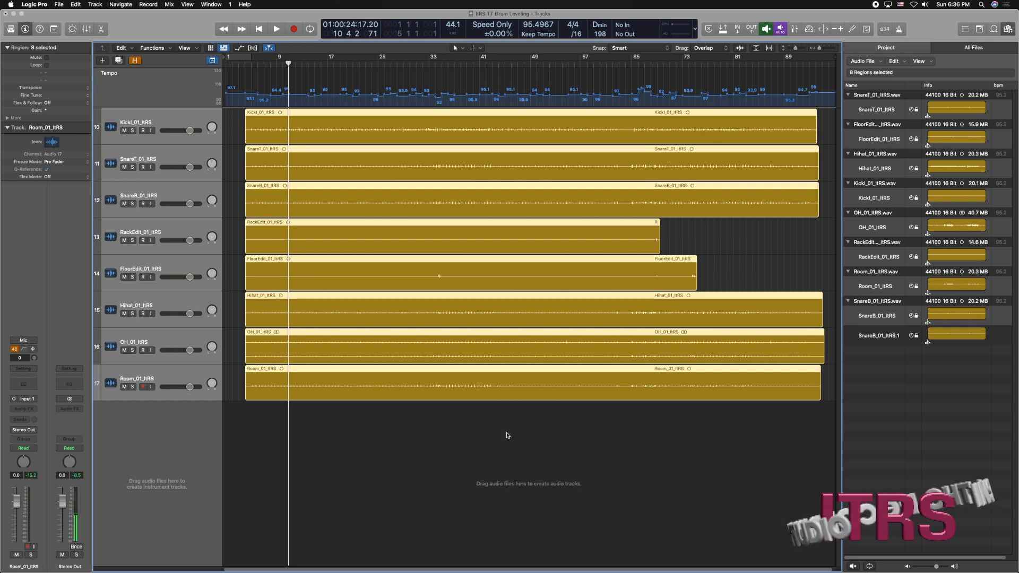
Step: Play the normalized drums with the Mixer showing to check the peak levels of the channels and Stereo Out
{"action": "key", "text": "x"}
{"action": "key", "text": "space"}
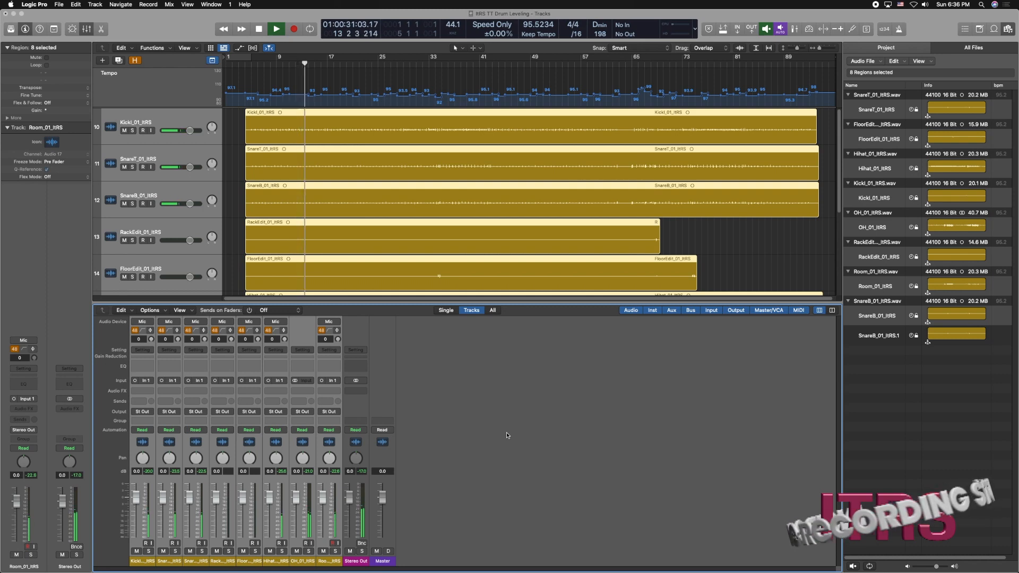
{"action": "key", "text": "space"}
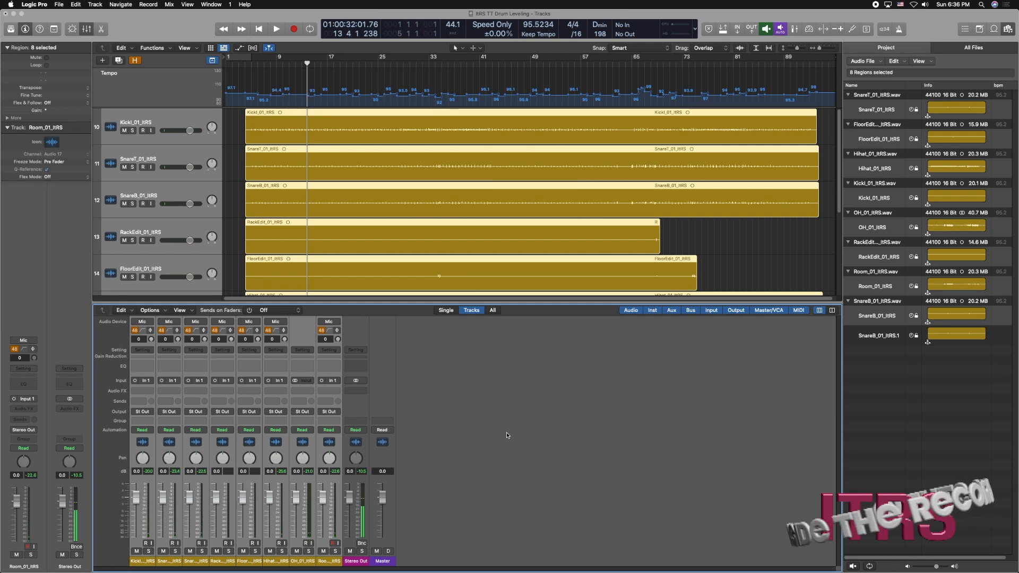
{"action": "key", "text": "x"}
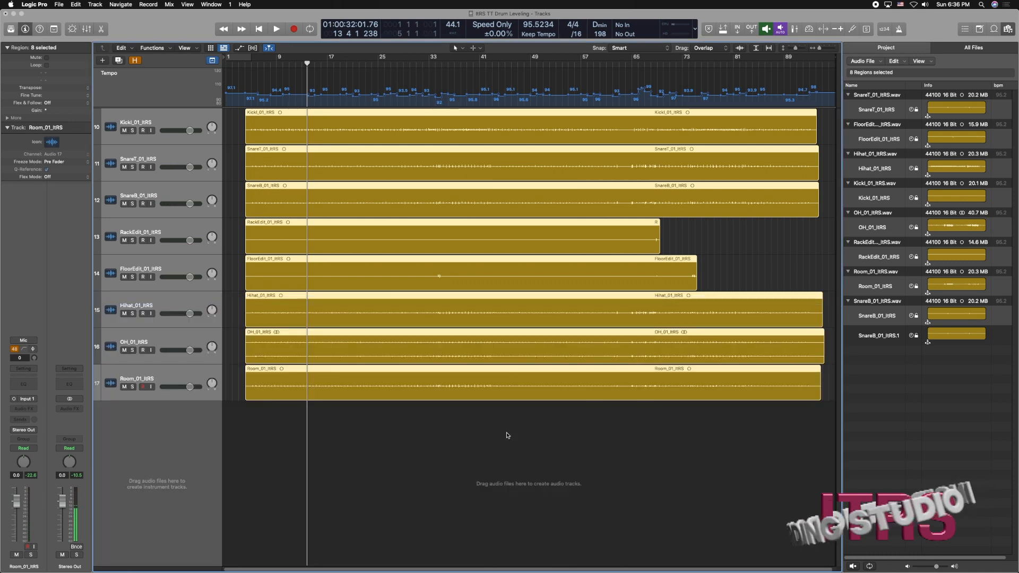